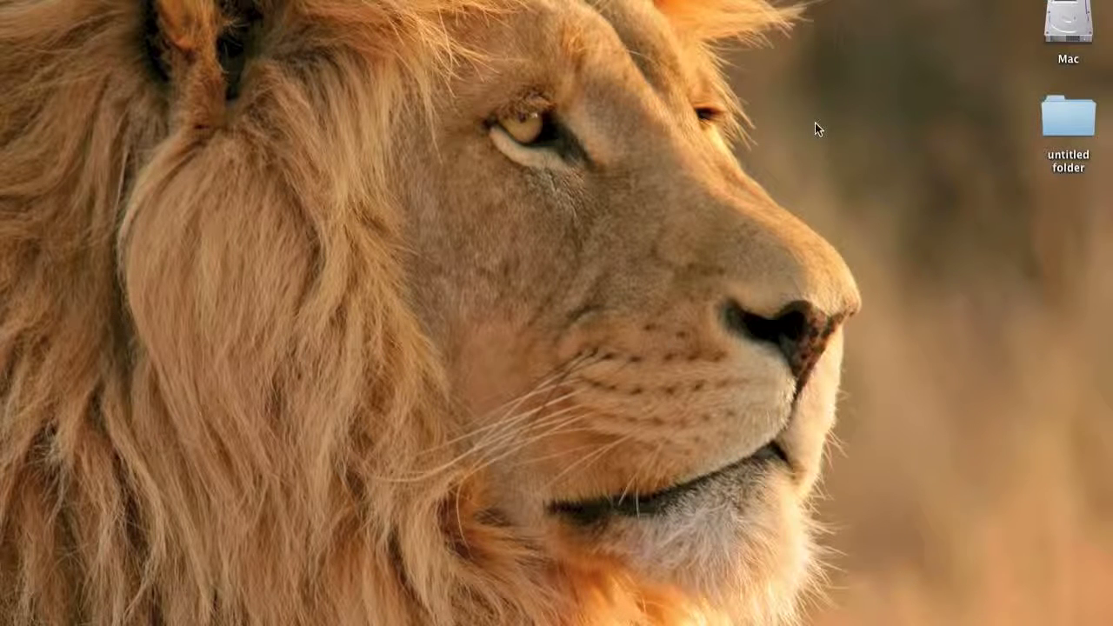
right_click(1008, 31)
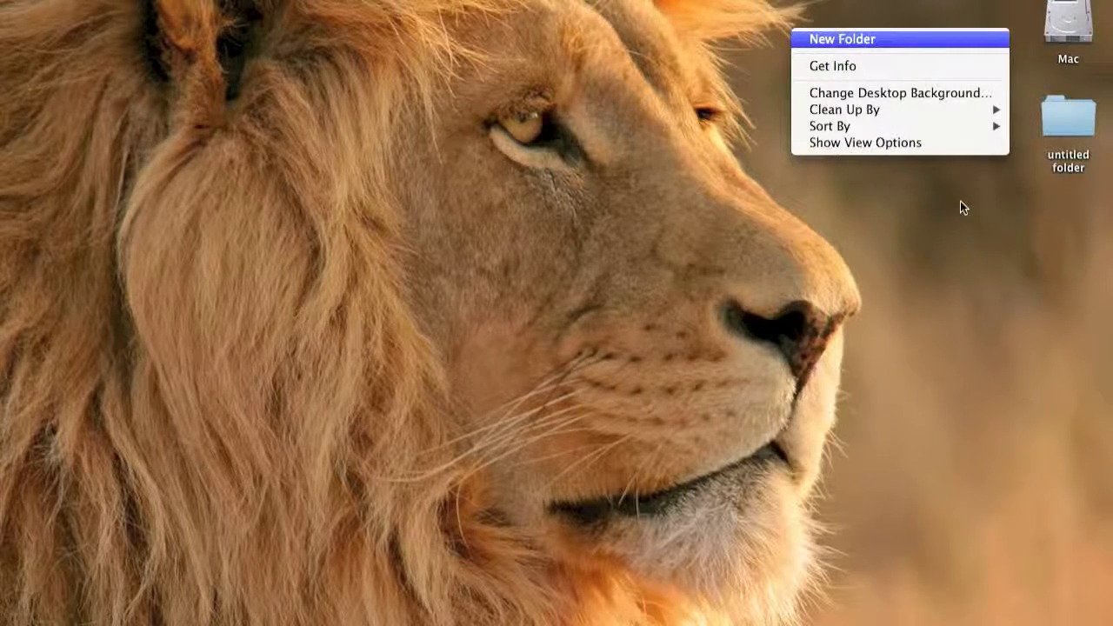
left_click(975, 260)
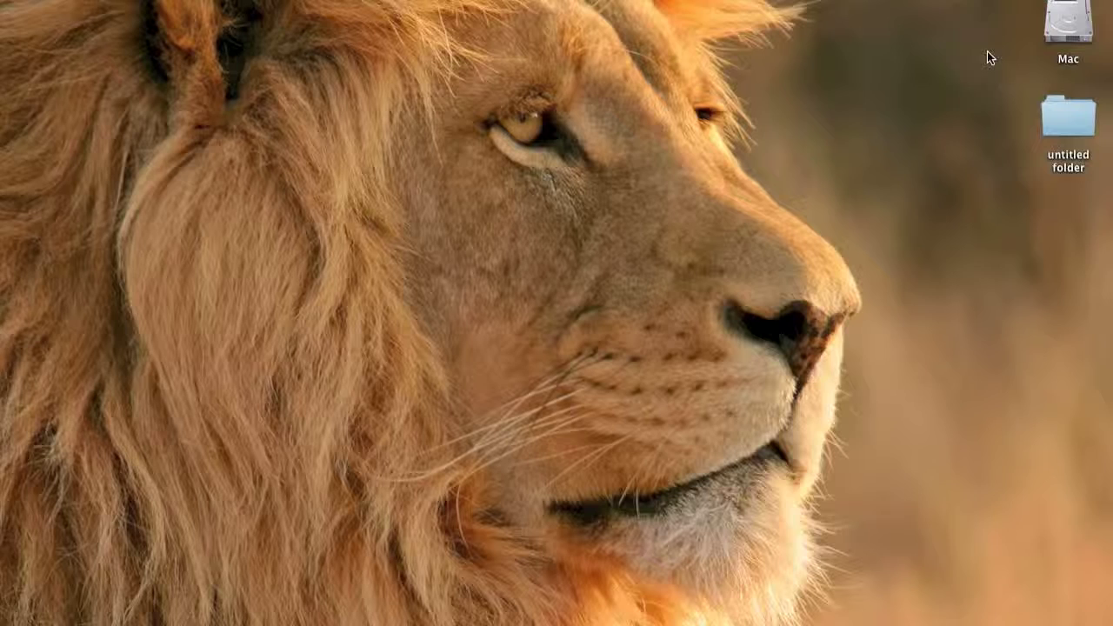
Find and open Disk Utility, examine the Mac volume's capacity, available and used space, and close the window
key("super+space")
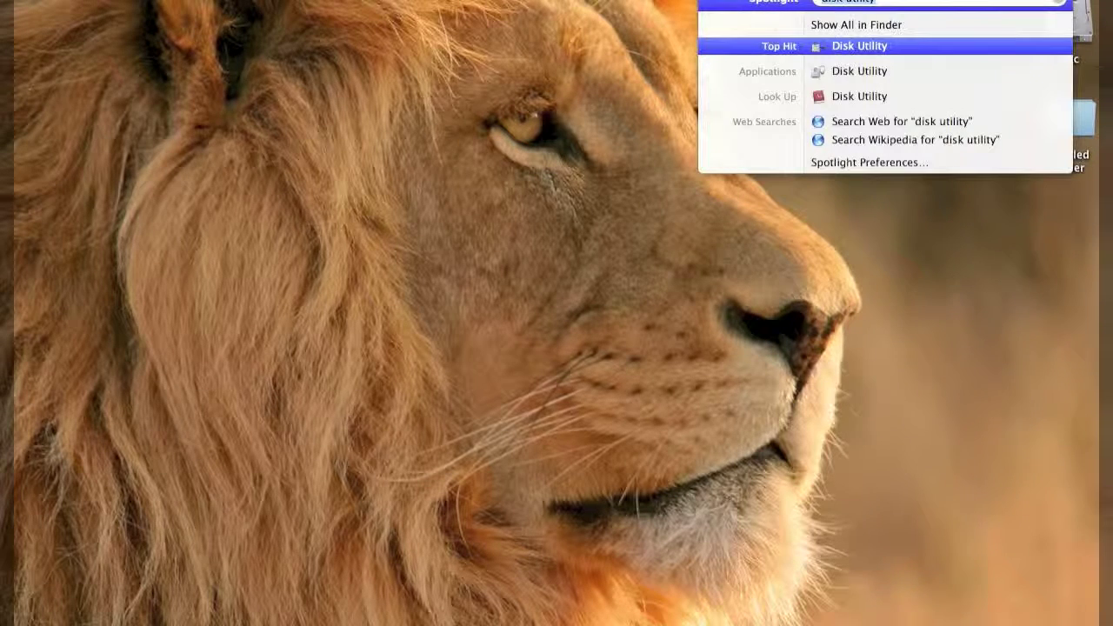
left_click(904, 2)
key("Up")
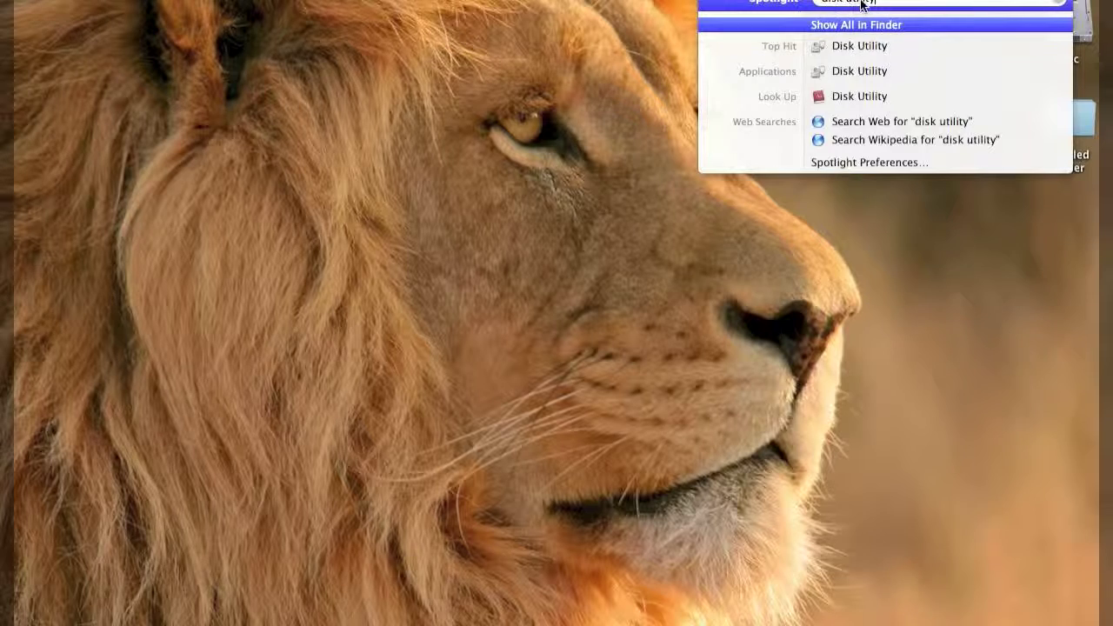
left_click(875, 51)
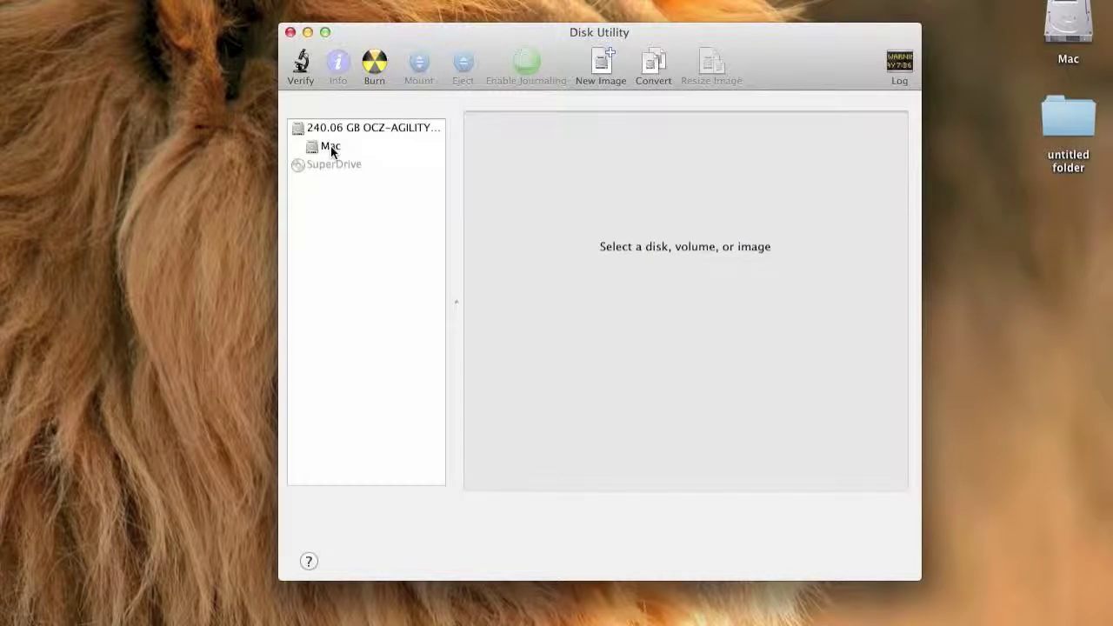
left_click(331, 148)
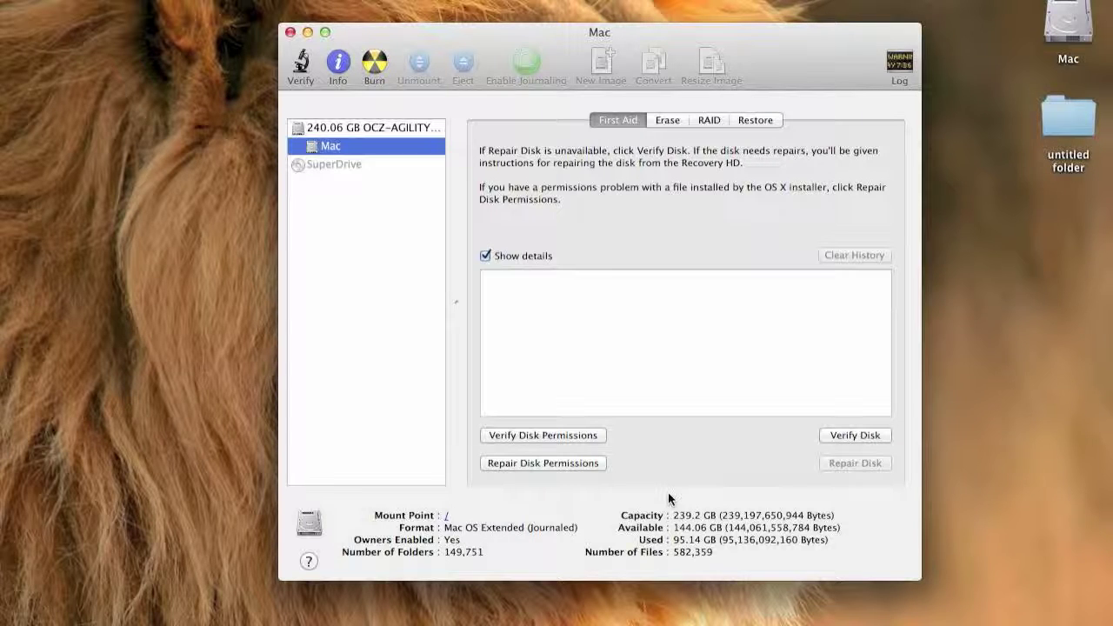
left_click(291, 32)
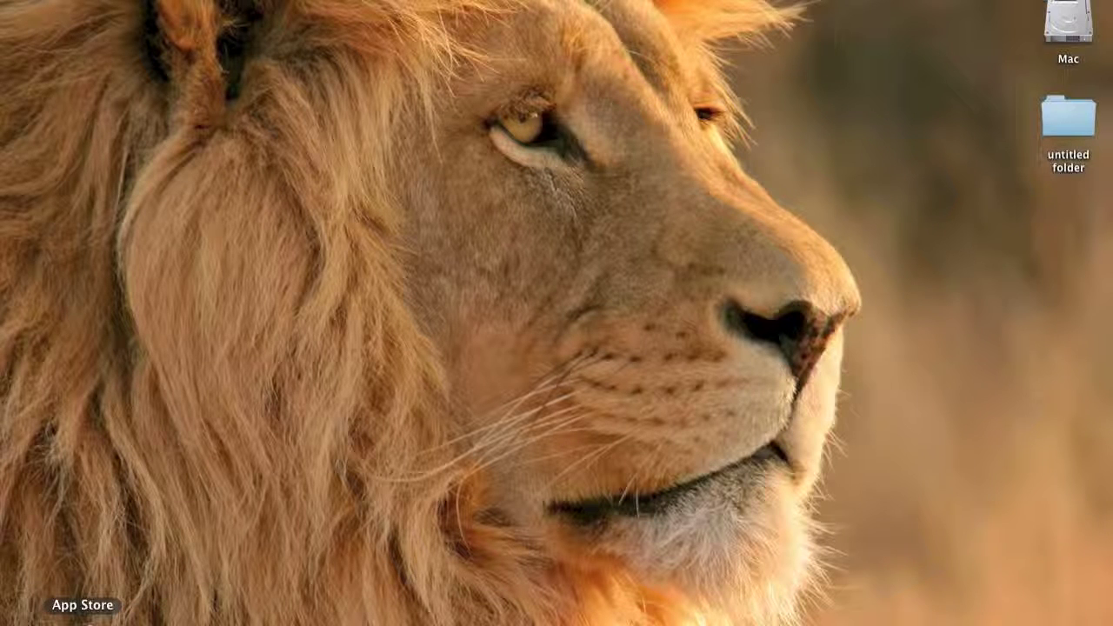
Search the App Store for "disk diet" and open the Disk Diet product page
left_click(83, 621)
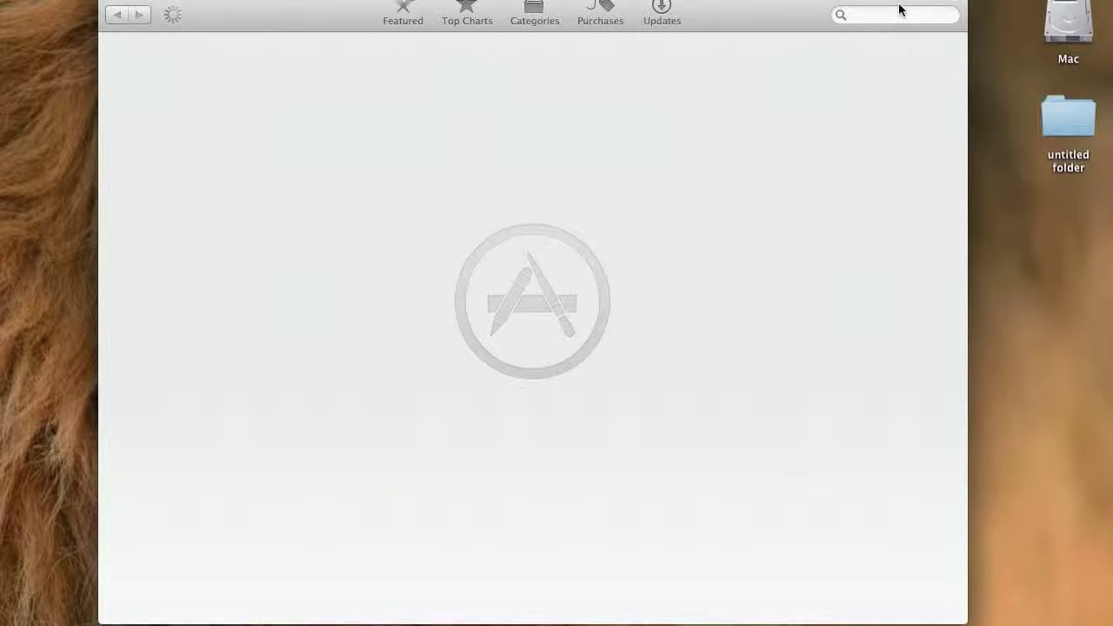
left_click(890, 14)
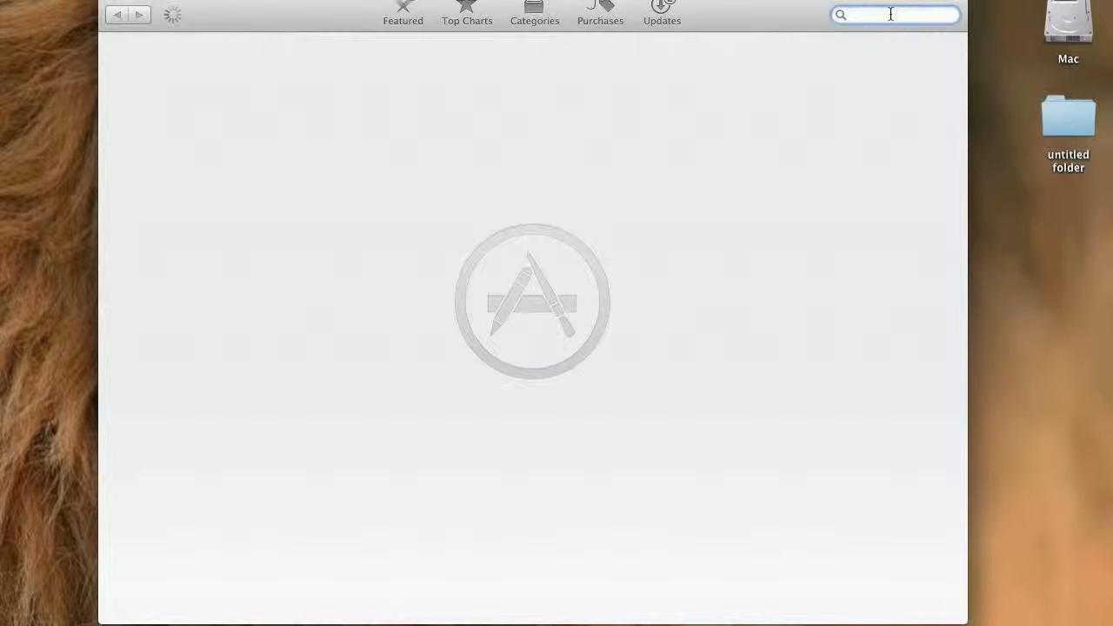
type("disk")
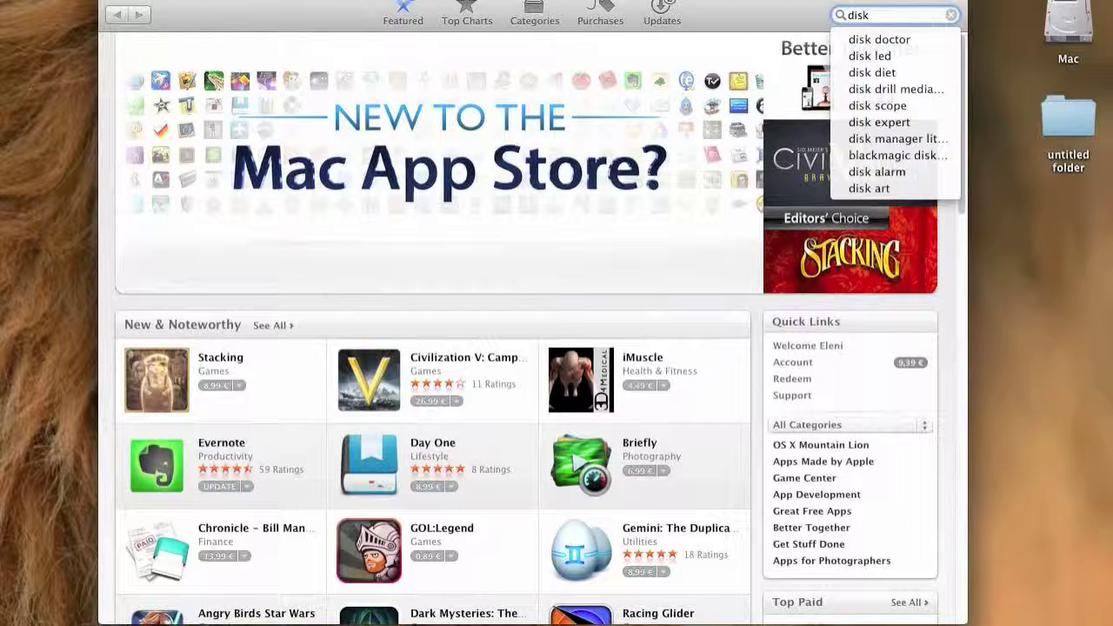
type(" diet")
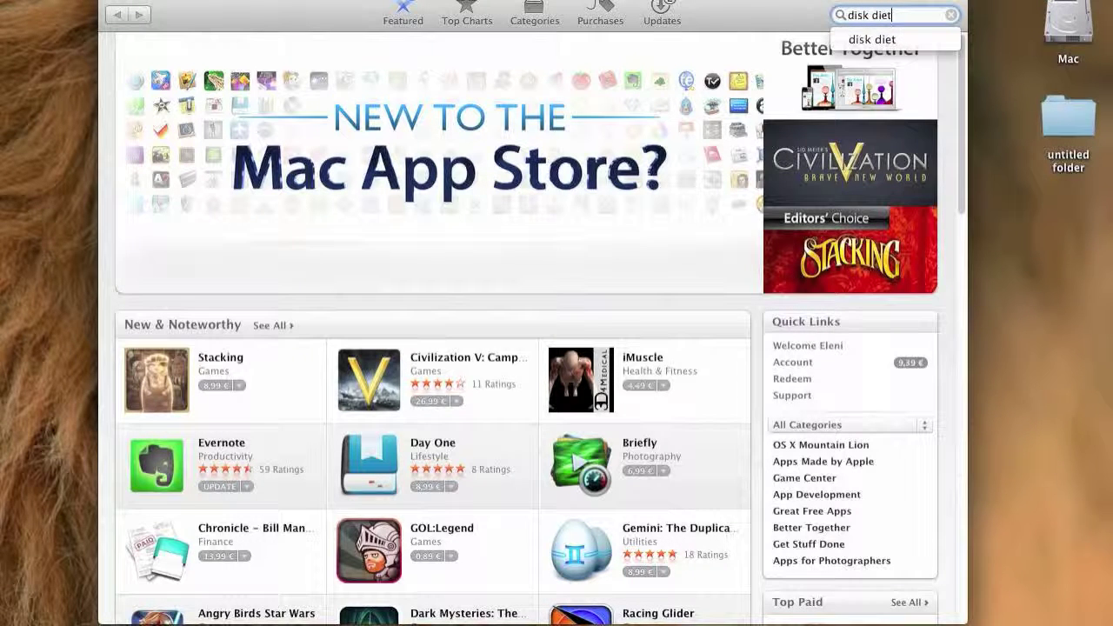
key("Return")
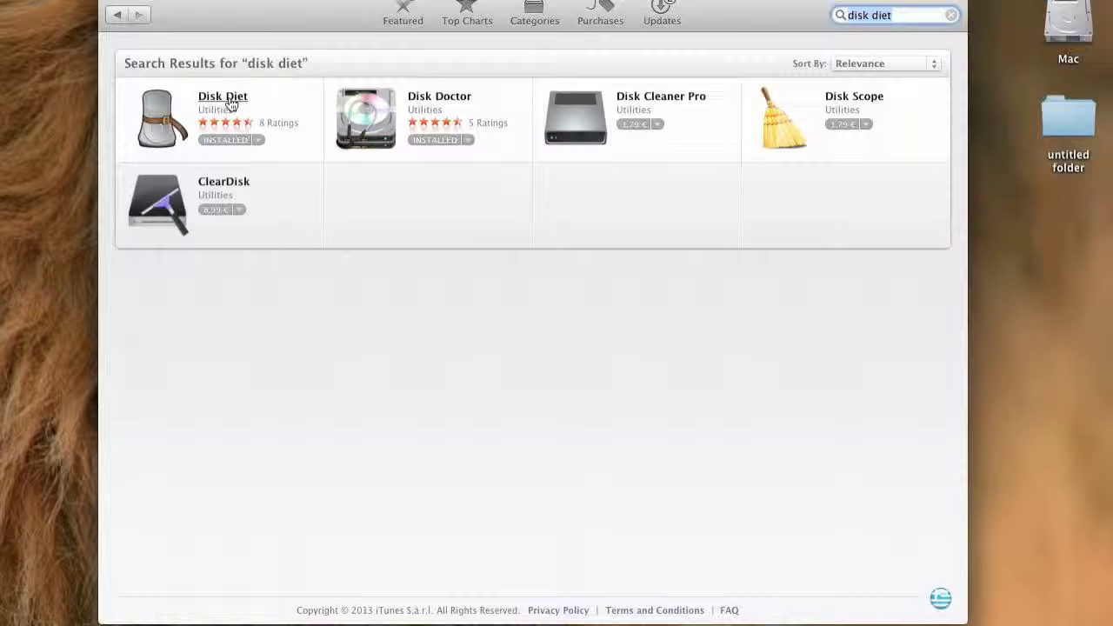
left_click(231, 103)
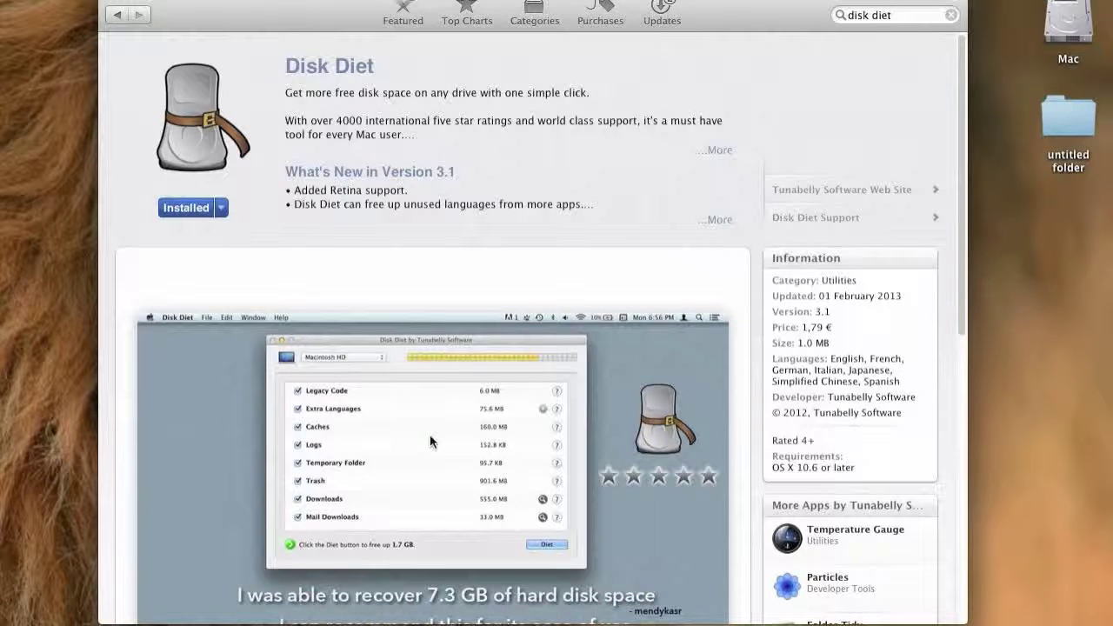
Launch Disk Diet from the second page of Launchpad
key("ctrl+Up")
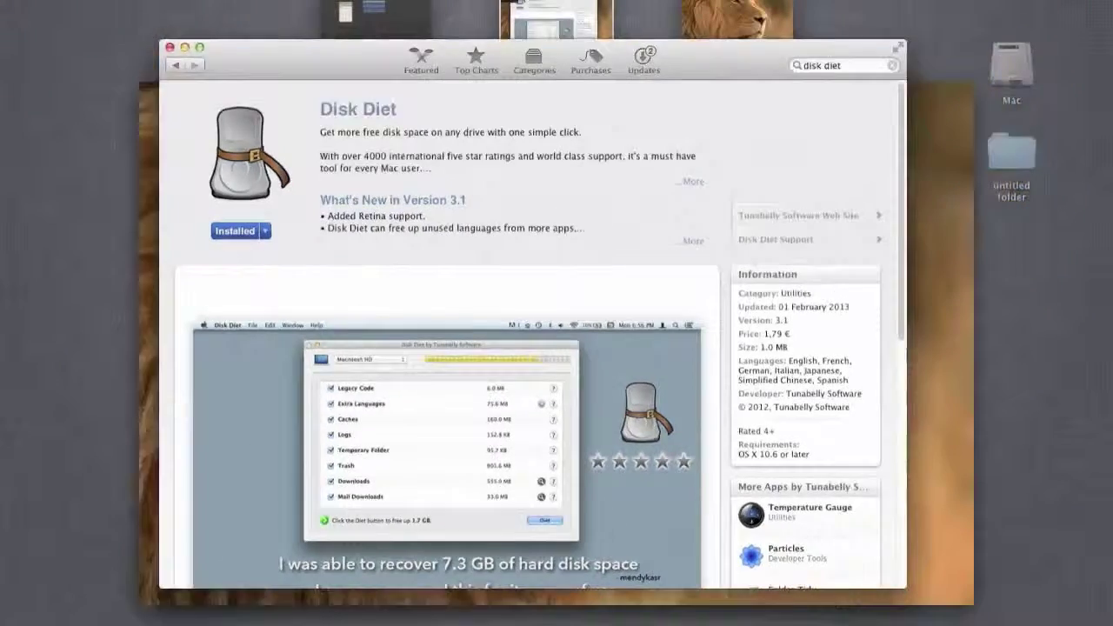
left_click(279, 152)
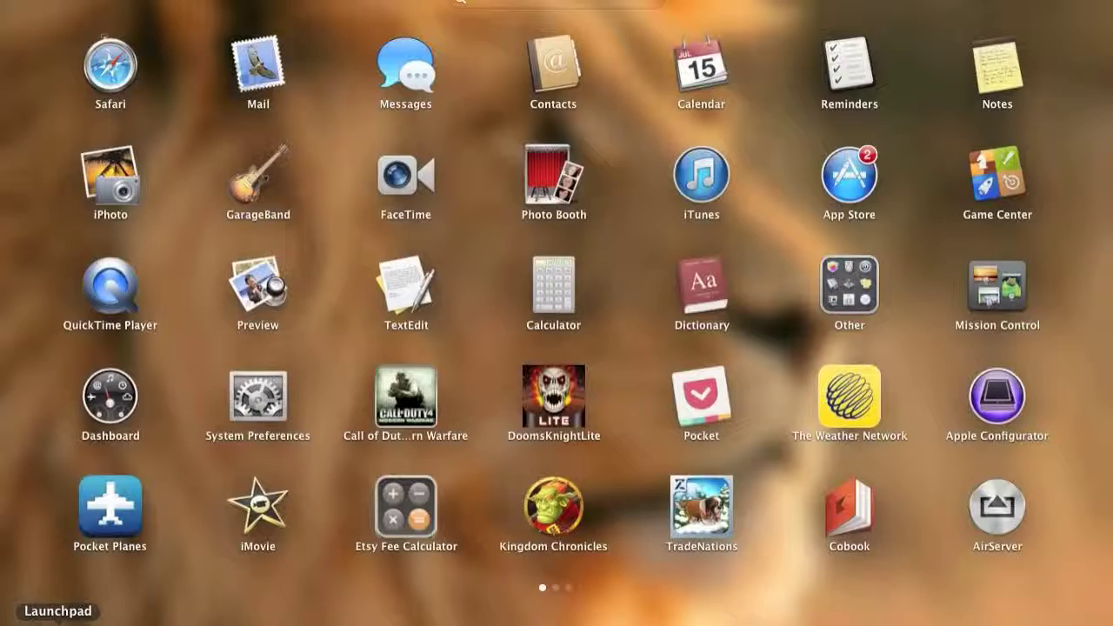
scroll(757, 594, "right", 3)
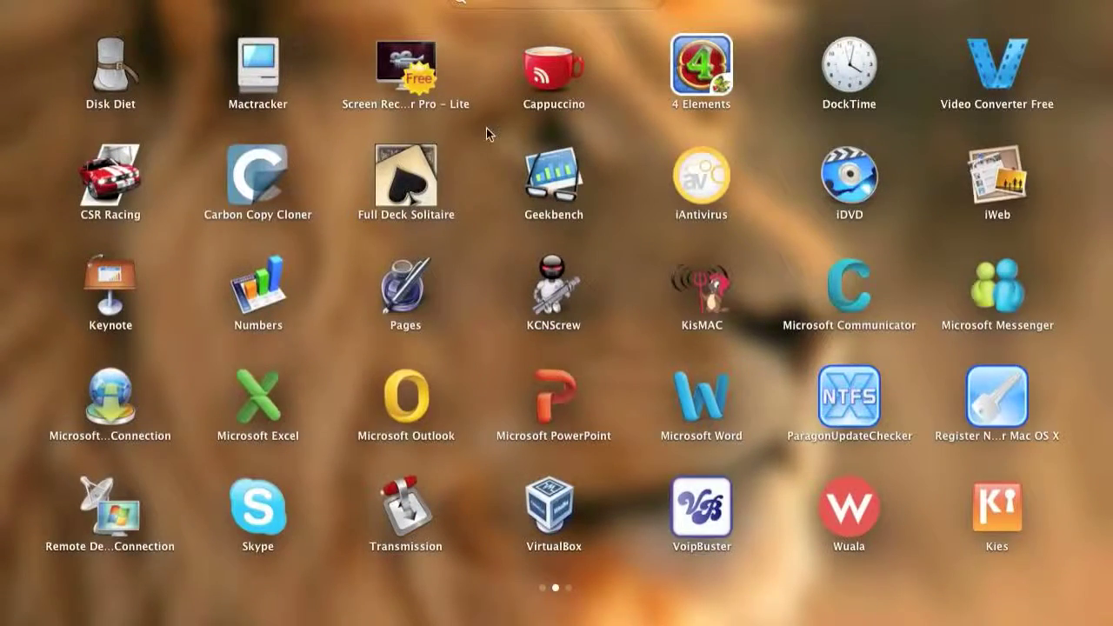
left_click(113, 56)
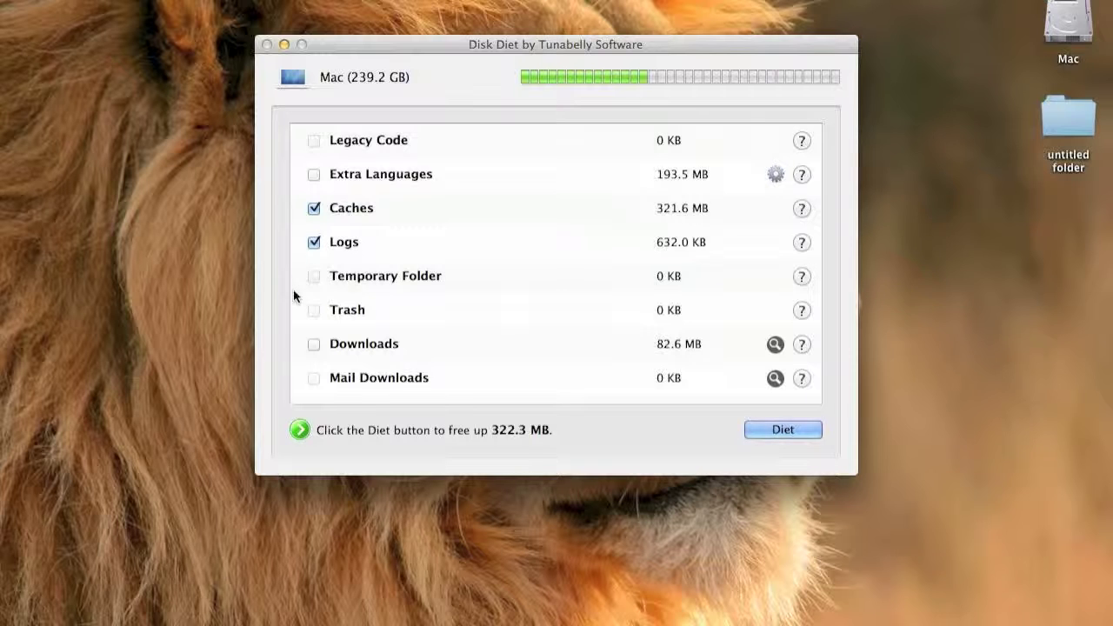
left_click(321, 175)
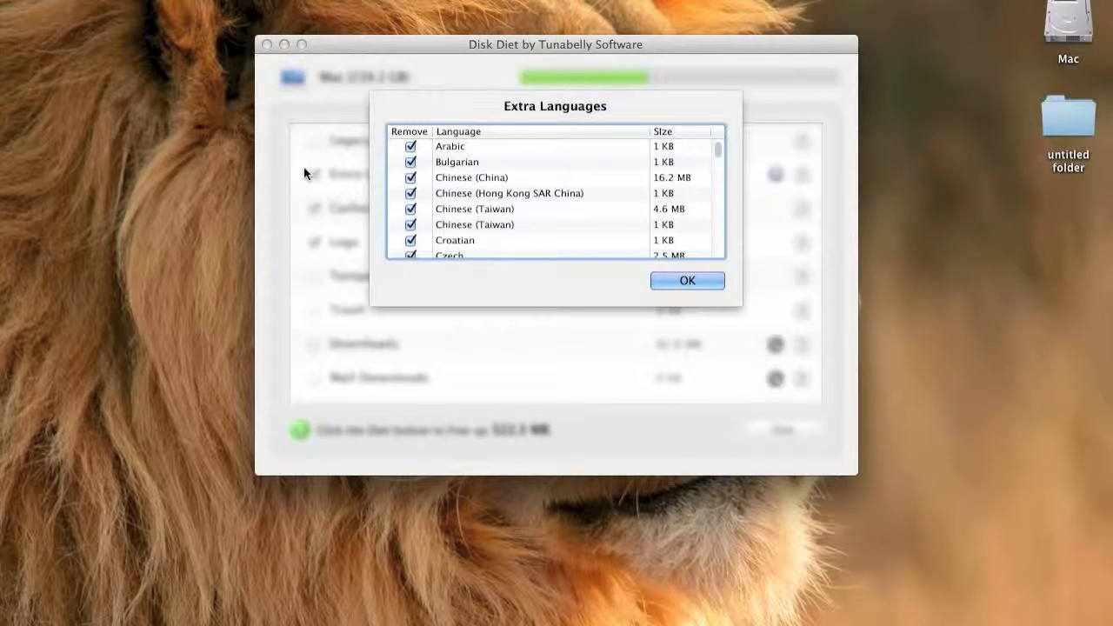
left_click(688, 281)
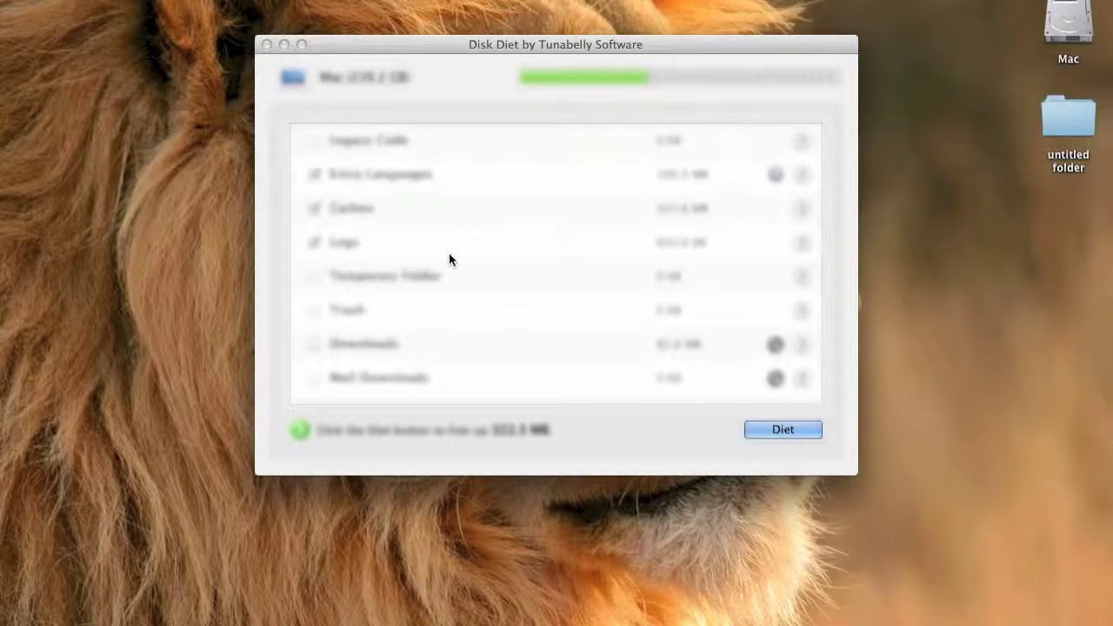
left_click(320, 175)
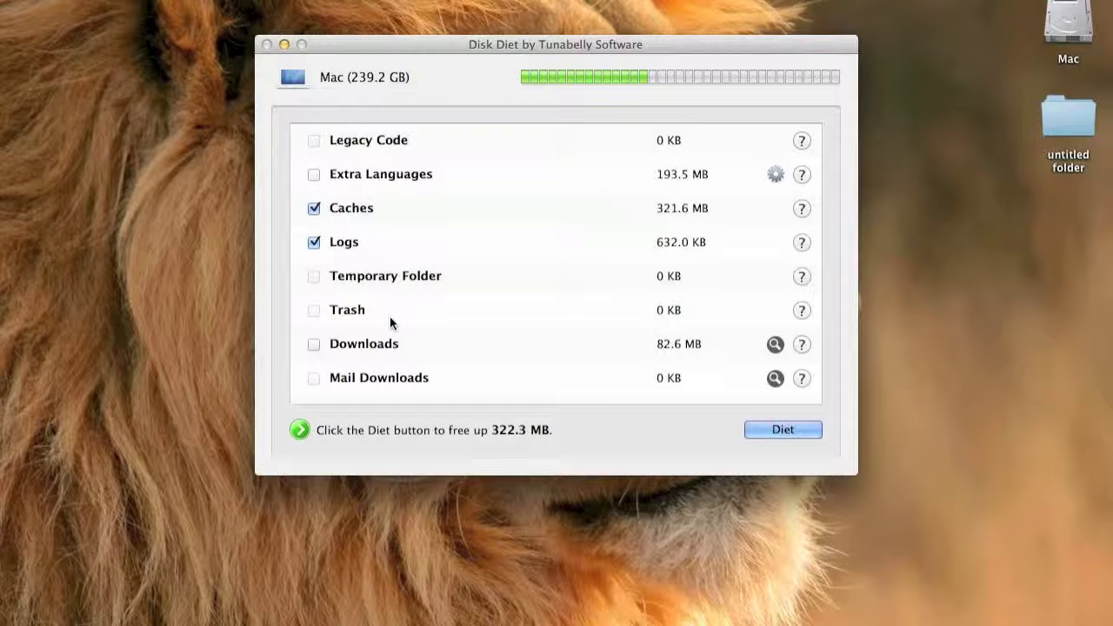
Include Downloads along with Caches and Logs in the cleanup, and confirm running the Diet on the Mac drive
left_click(314, 345)
left_click(797, 429)
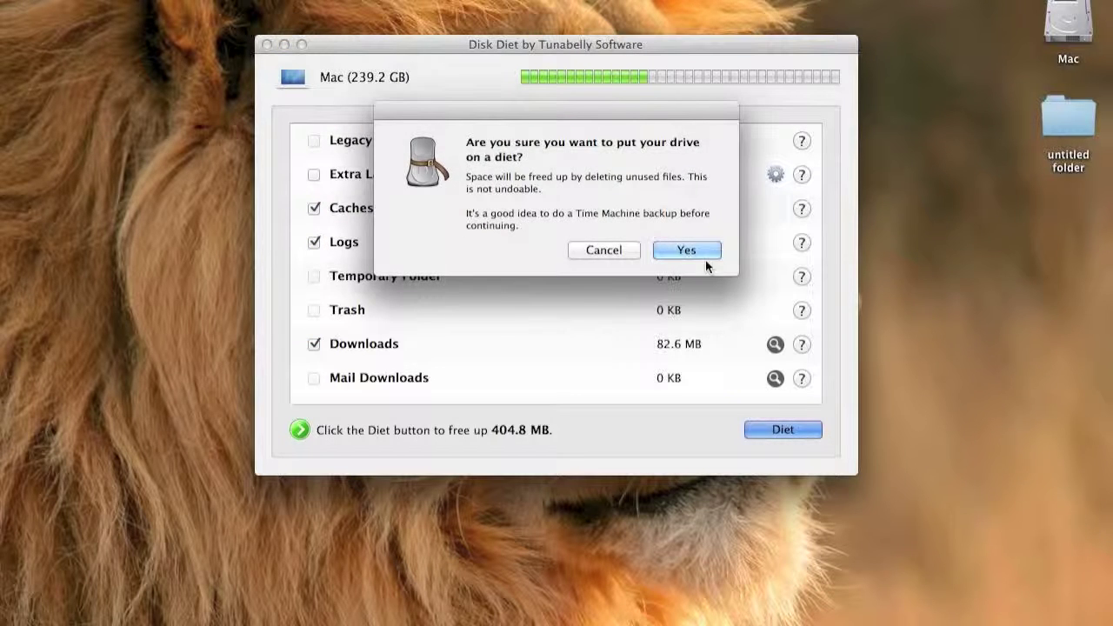
left_click(702, 251)
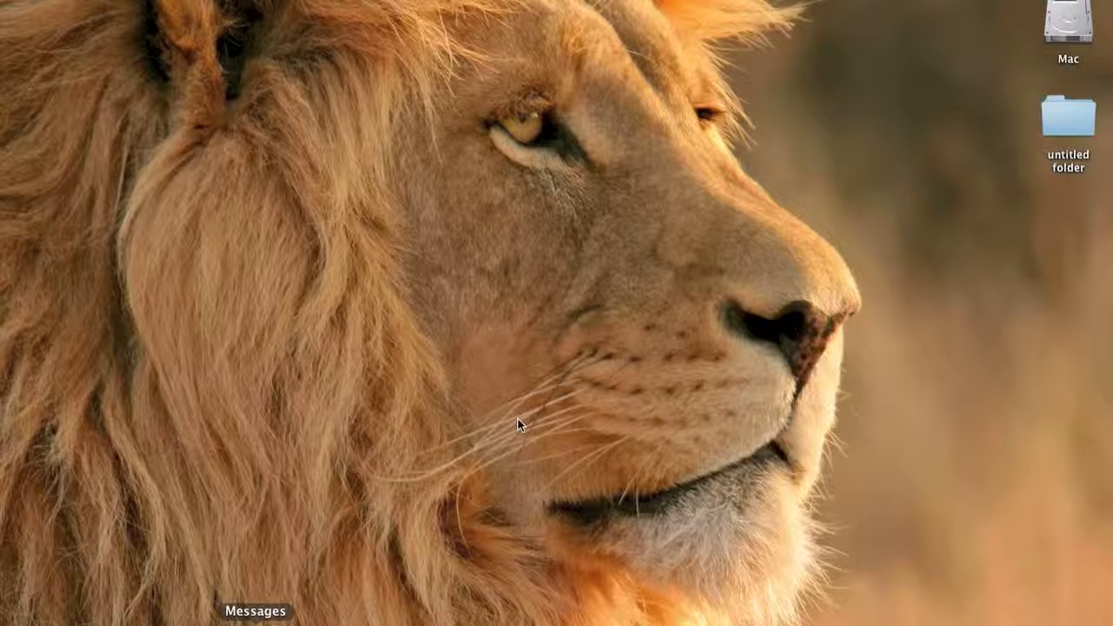
Open the Mac drive, look through All My Files down to the smallest size group, and return to the drive's root
left_click(1062, 23)
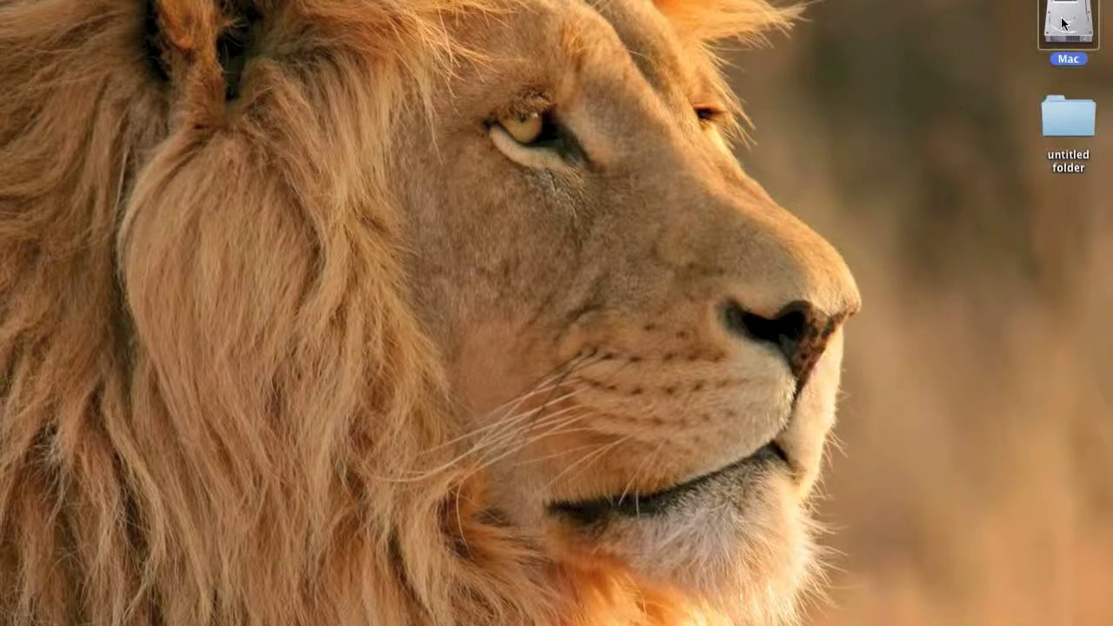
double_click(1062, 23)
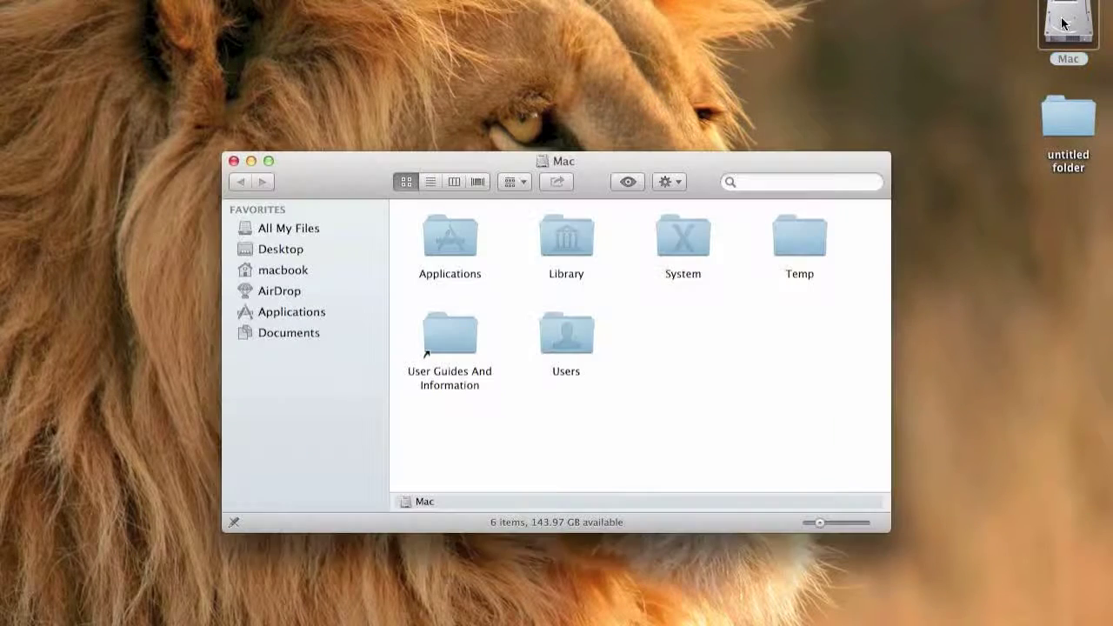
left_click(301, 227)
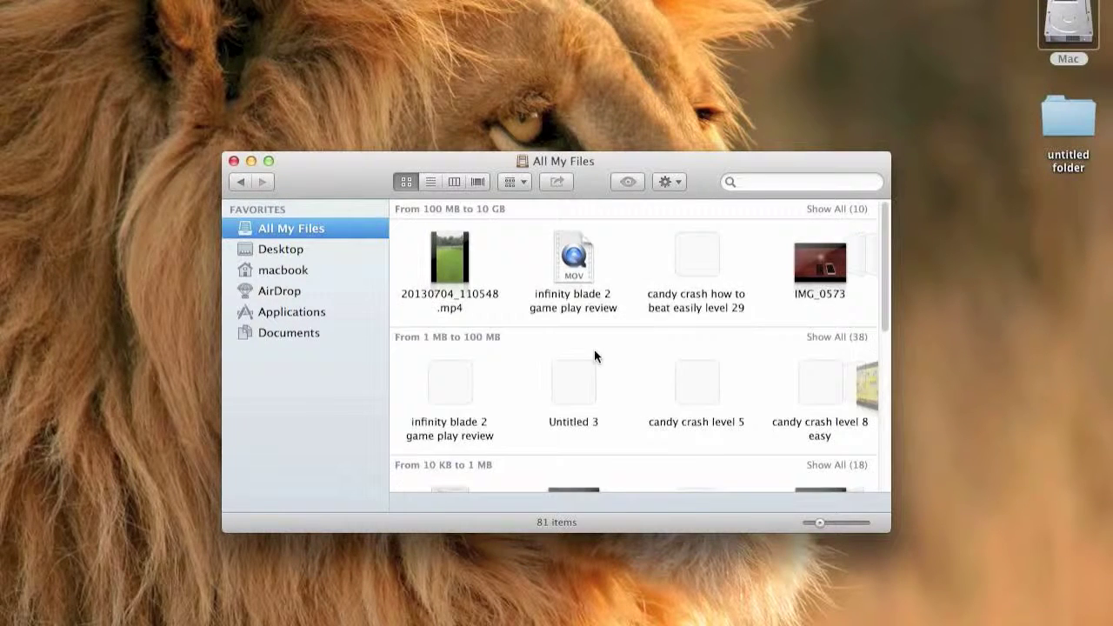
scroll(594, 348, "down", 2)
scroll(594, 349, "down", 8)
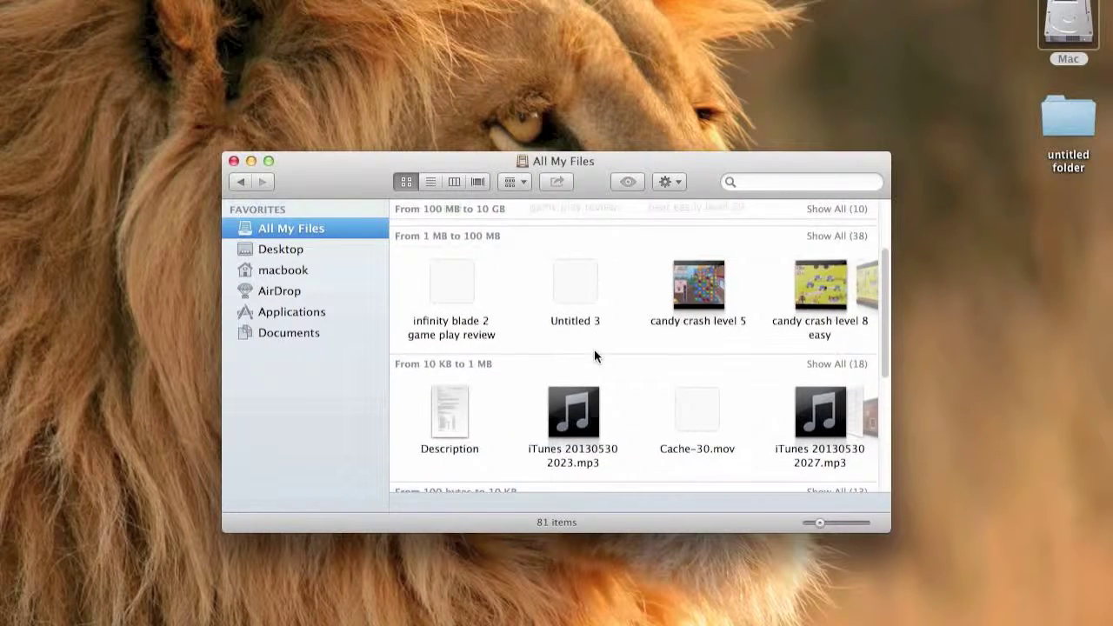
scroll(601, 427, "down", 3)
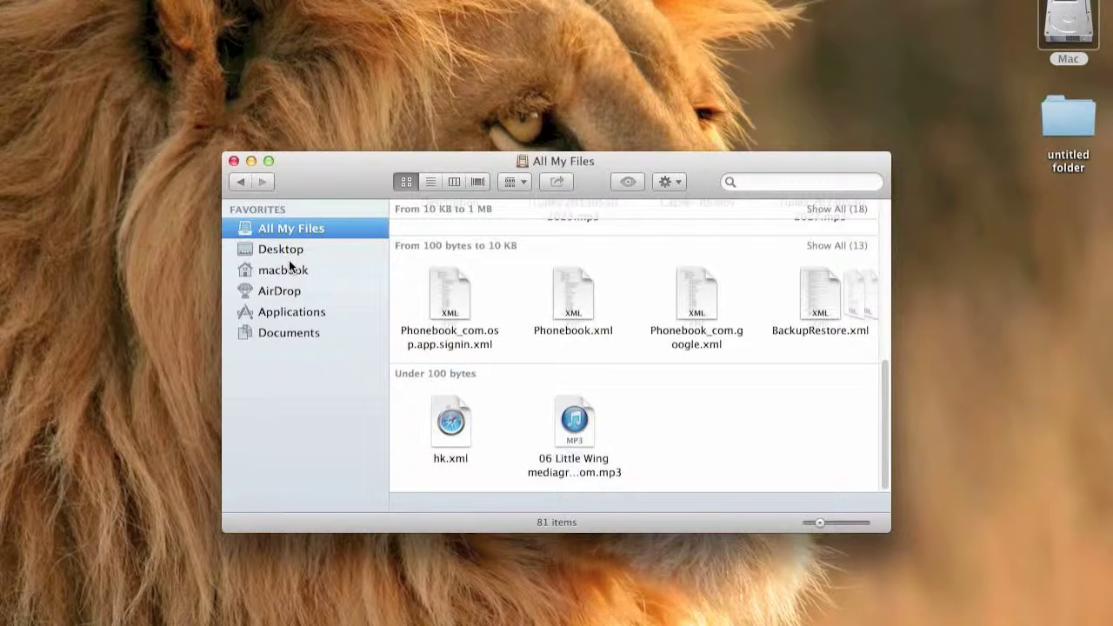
left_click(242, 179)
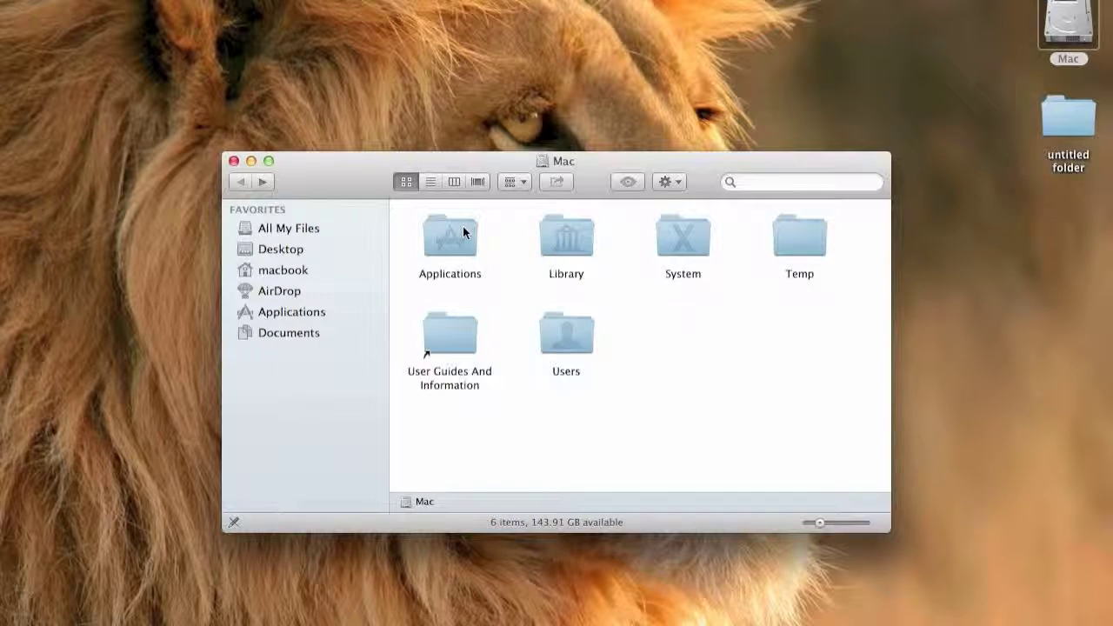
Move Any Screen Record Pro from the Applications folder to the Trash, authorize with the account password, and decline launching CleanMyMac
left_click(463, 233)
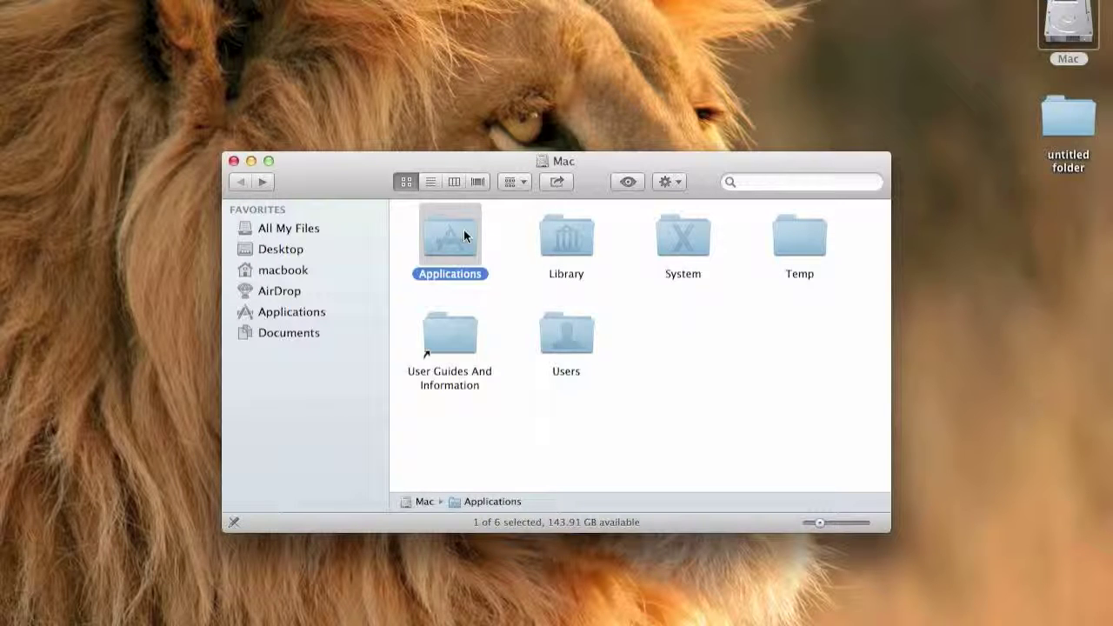
double_click(463, 232)
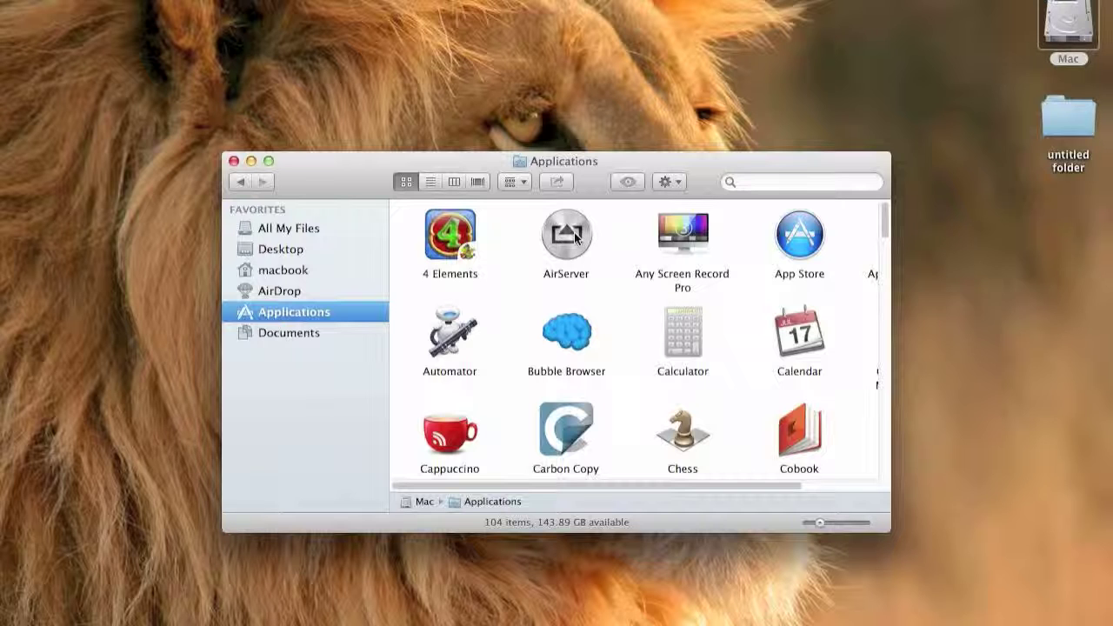
left_click(679, 241)
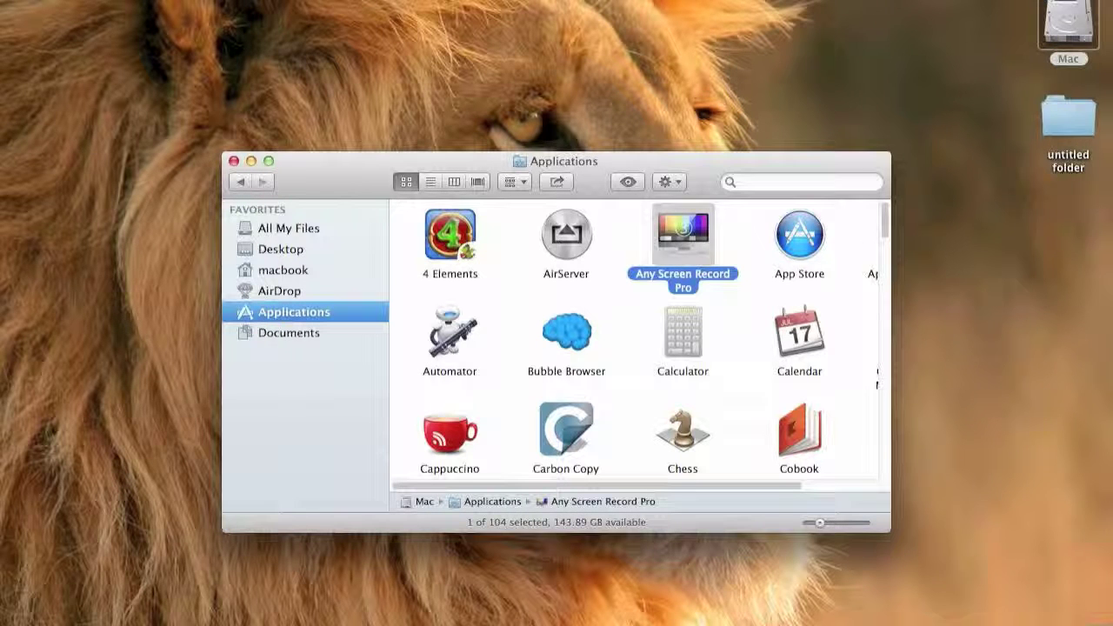
left_click_drag(1081, 619, 1081, 619)
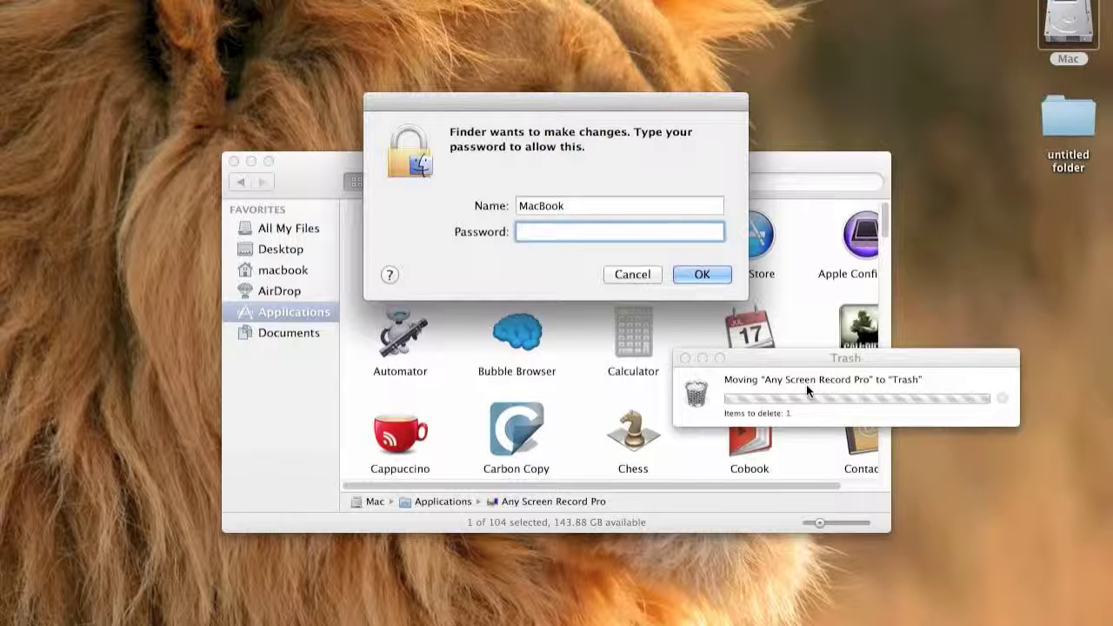
type("••••••")
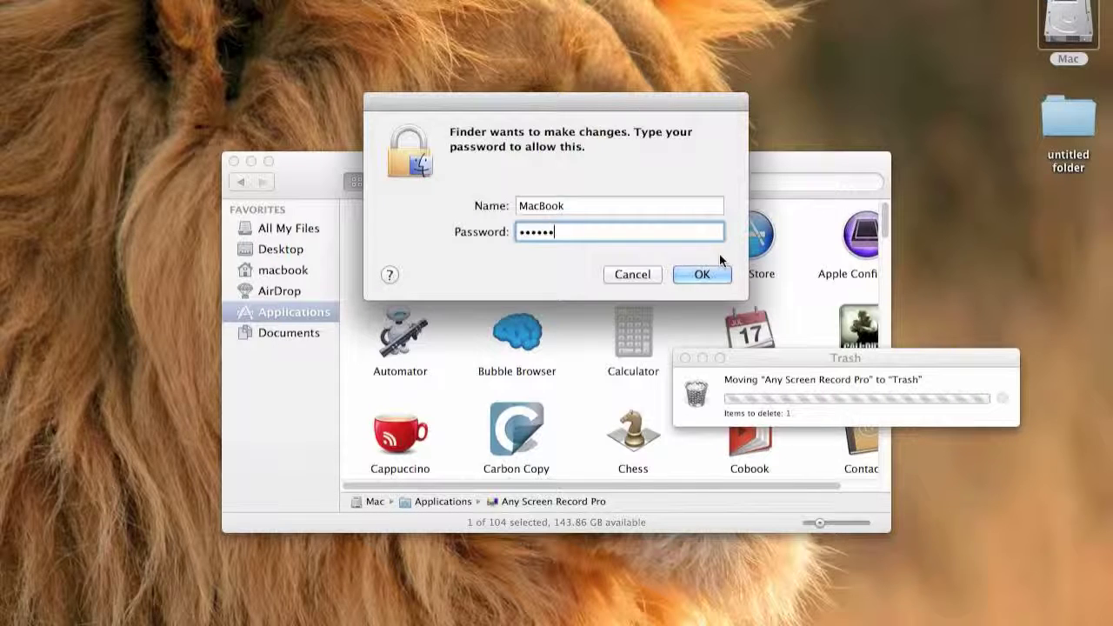
left_click(711, 275)
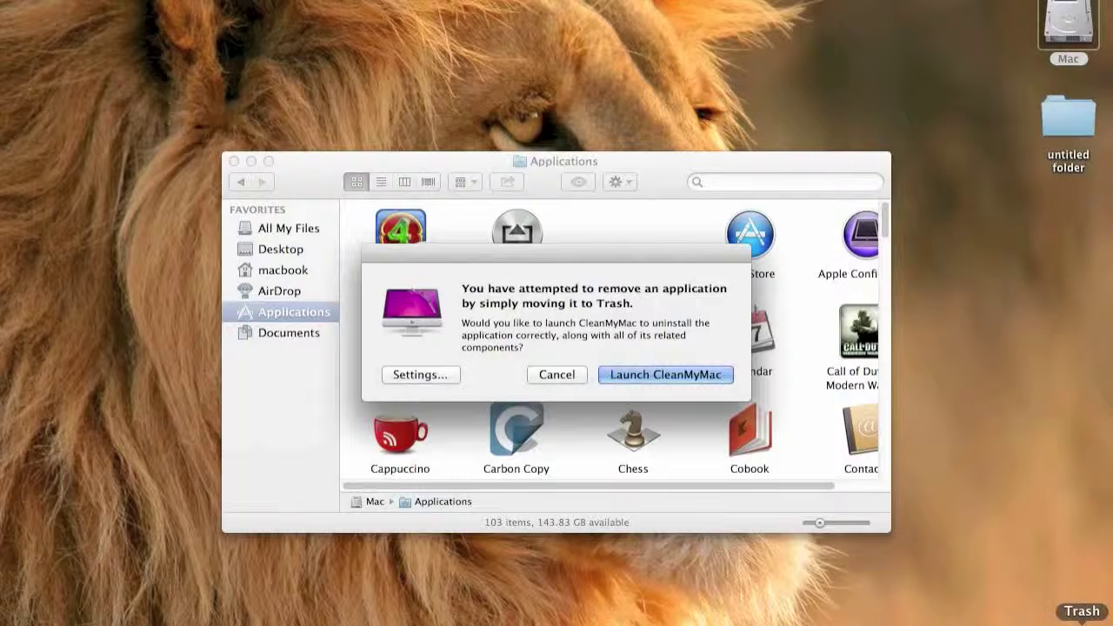
left_click(543, 377)
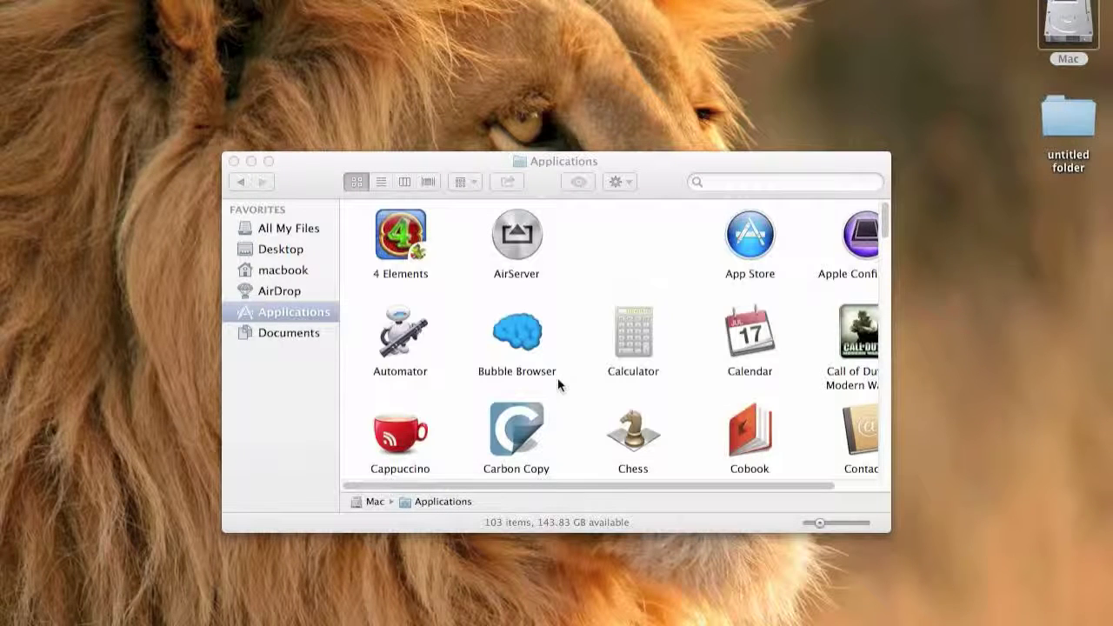
Empty the Trash to permanently erase the removed application, confirming the deletion
right_click(1079, 610)
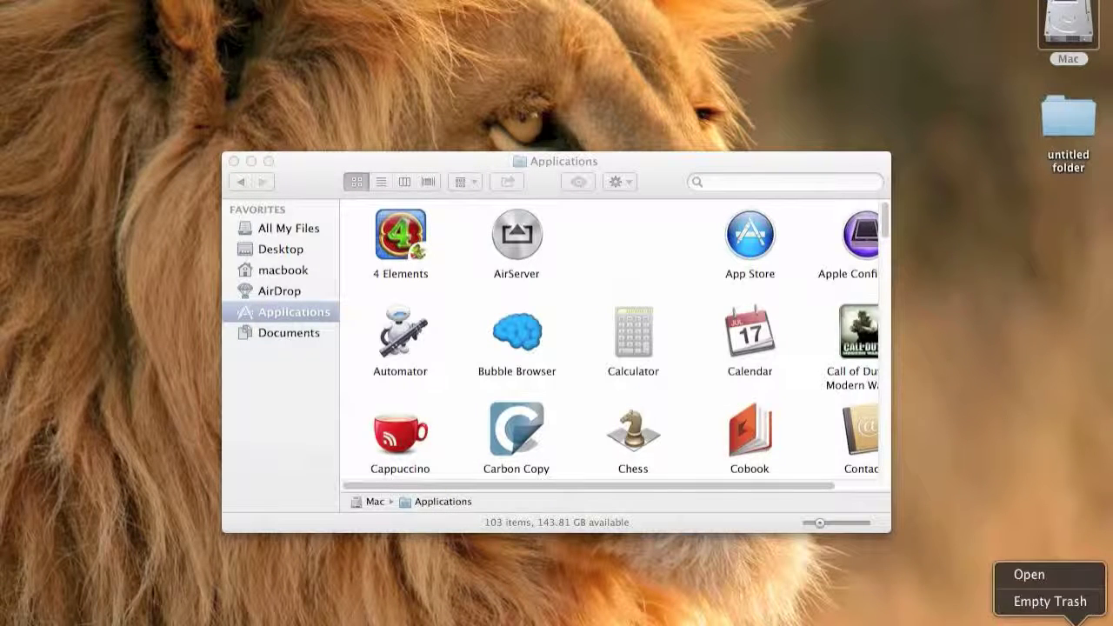
left_click(1048, 598)
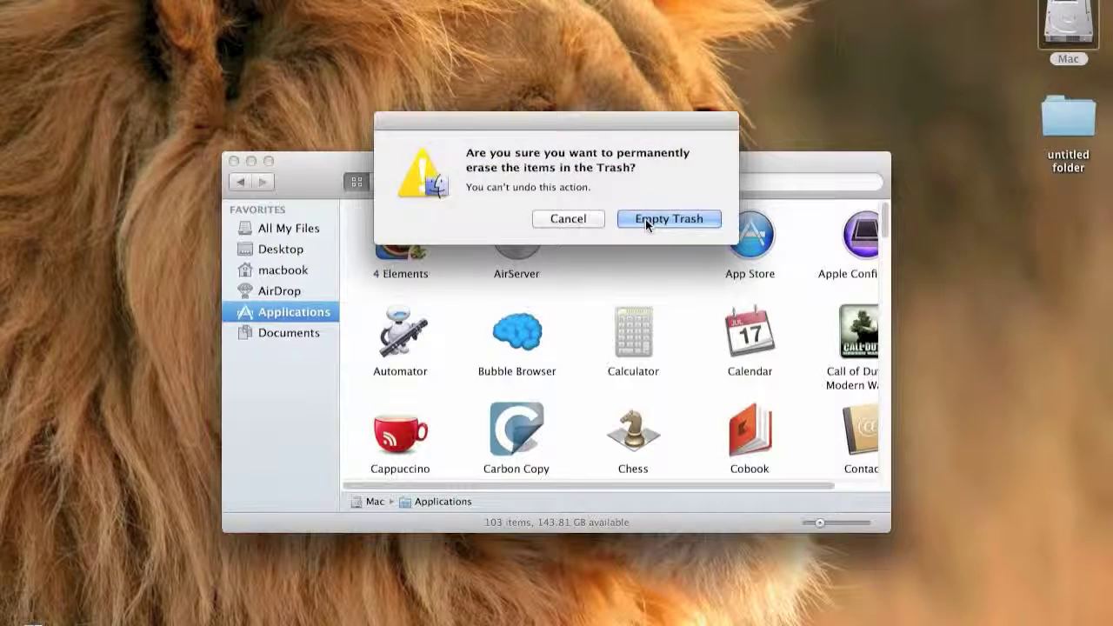
left_click(646, 219)
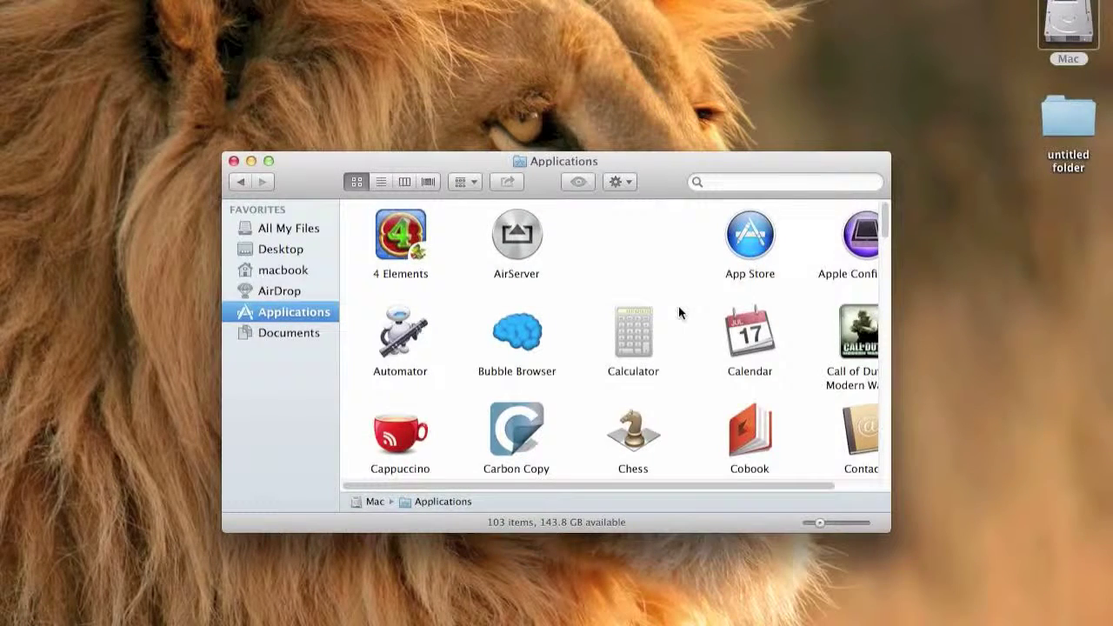
scroll(679, 310, "down", 10)
scroll(679, 310, "up", 7)
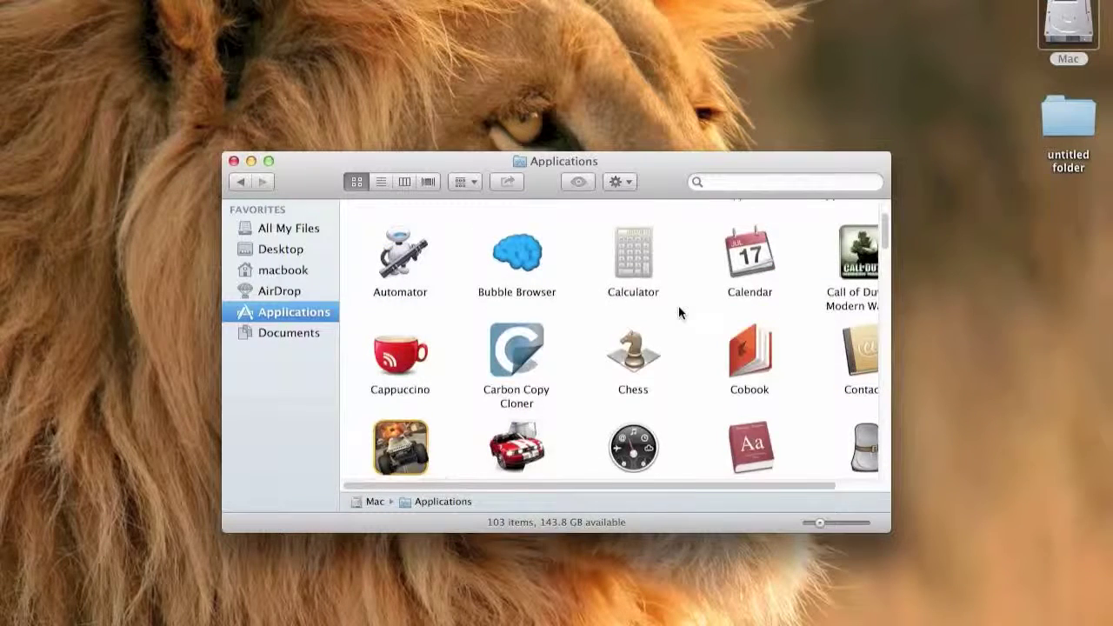
left_click(636, 295)
scroll(558, 222, "up", 3)
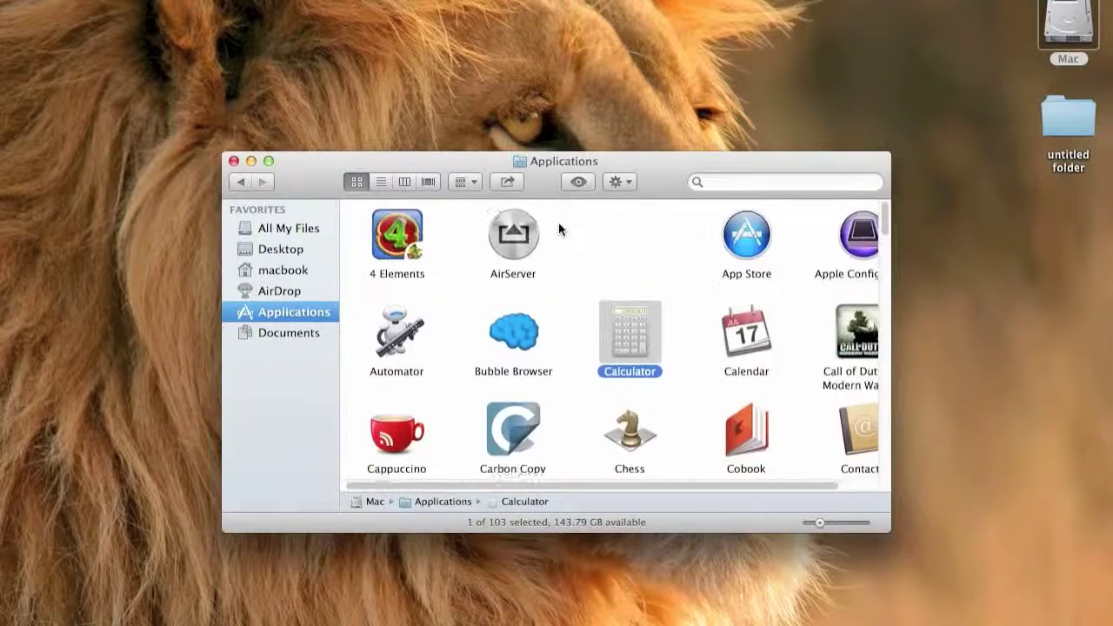
left_click(589, 275)
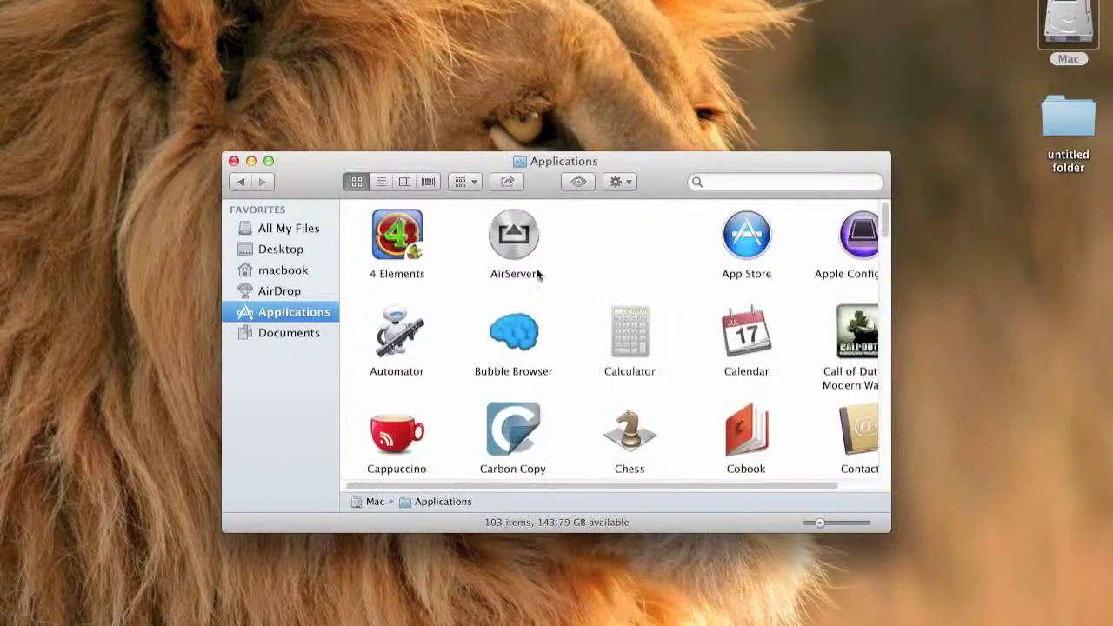
Move the Untitled and candy crash how to play videos from Documents to the Trash, and permanently empty it
left_click(278, 333)
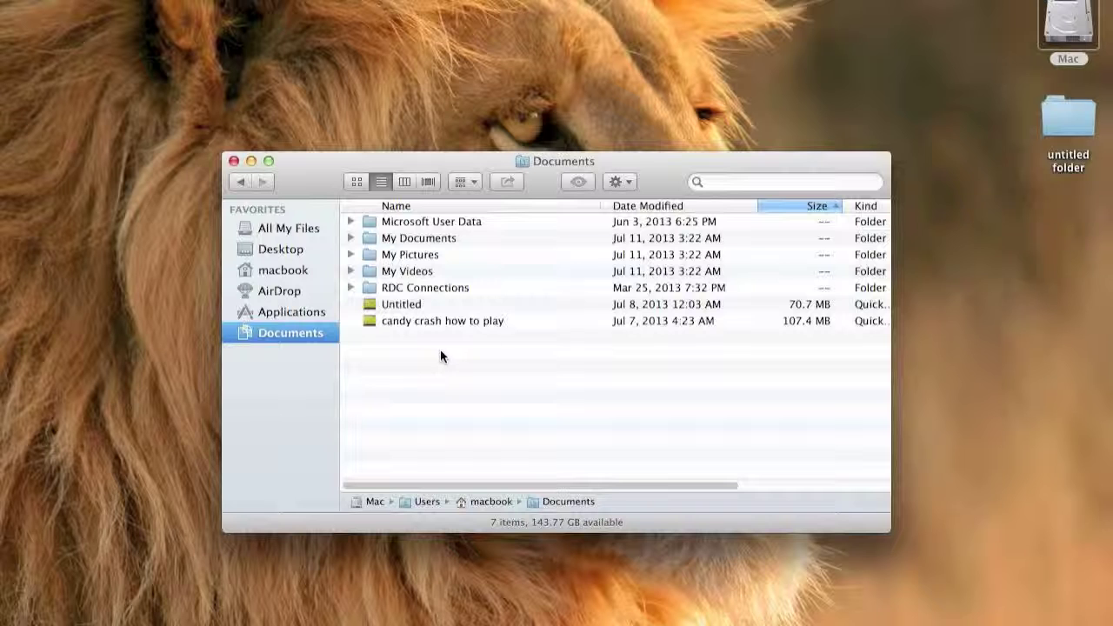
left_click_drag(440, 349, 1071, 616)
right_click(1068, 619)
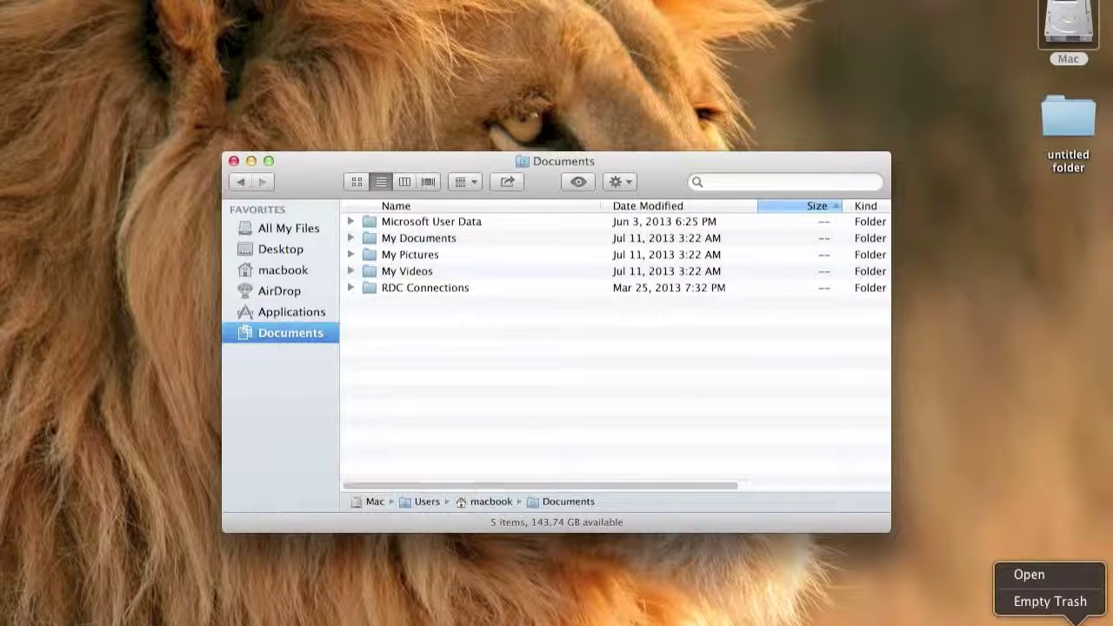
left_click(1047, 599)
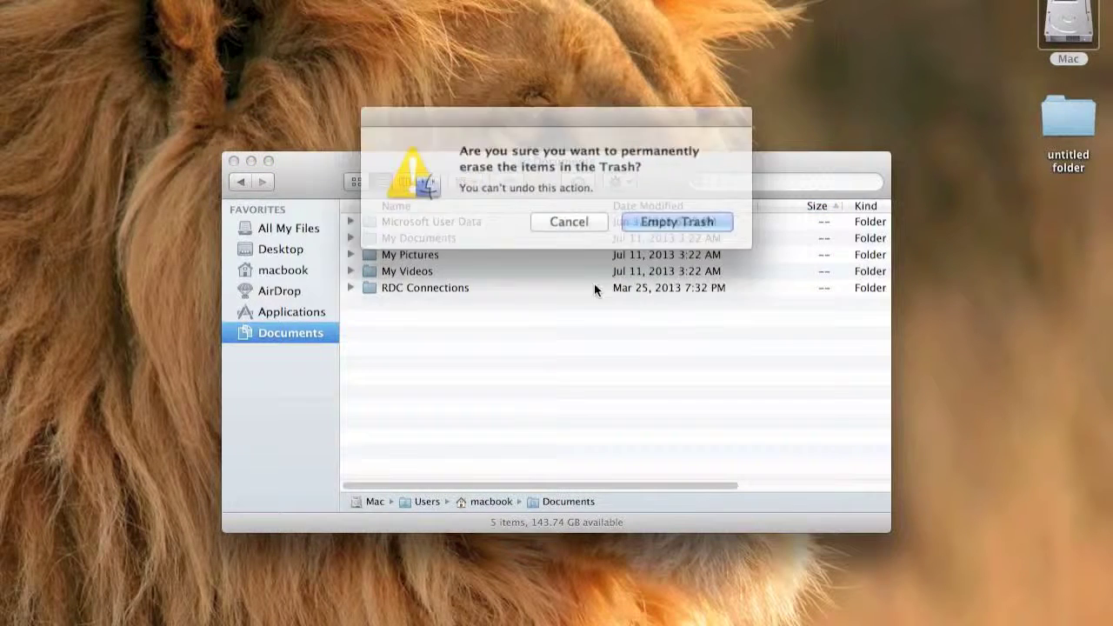
left_click(655, 220)
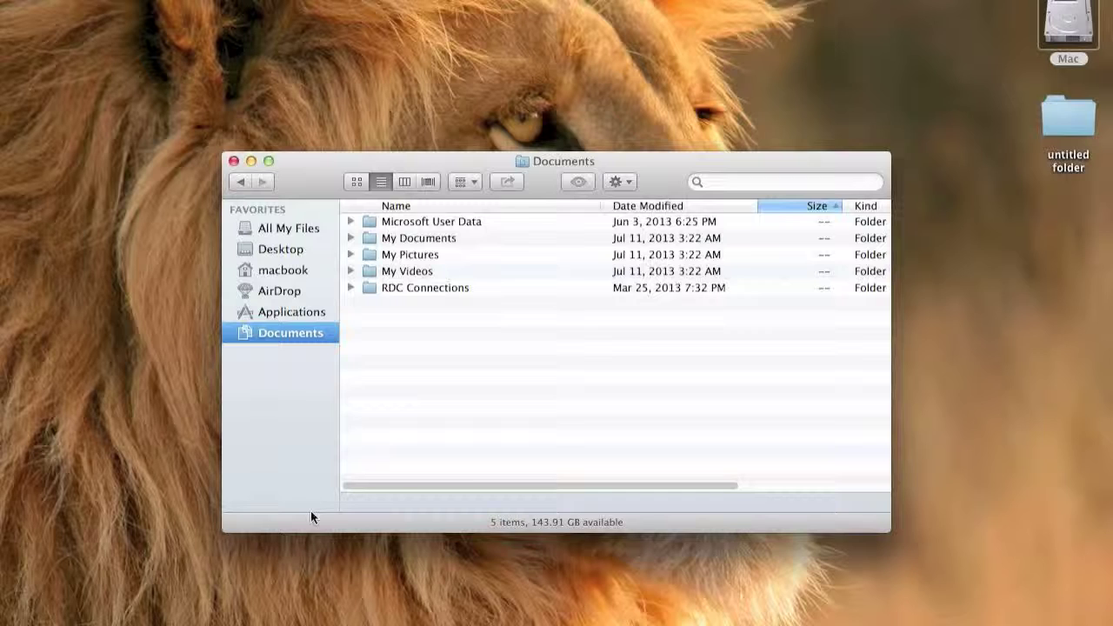